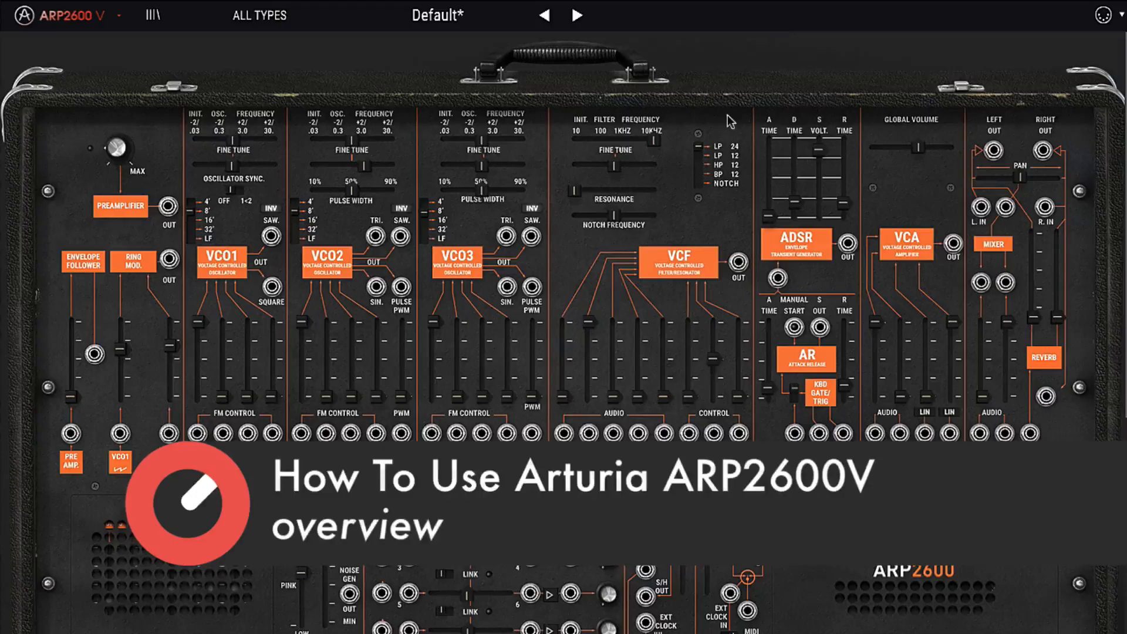
scroll(728, 118, down, 5)
scroll(728, 121, up, 1)
scroll(728, 117, up, 5)
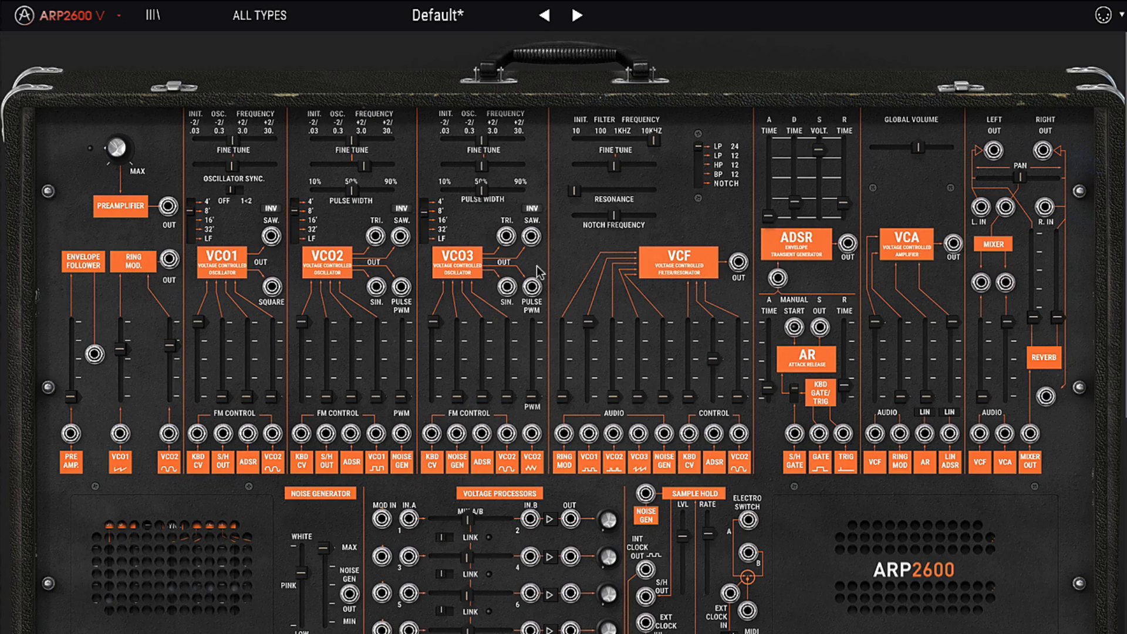
Patch VCO3's triangle output into the VCF's keyboard CV input, and the noise generator output into the VCA's AR input
mouse_move(311, 403)
click(690, 433)
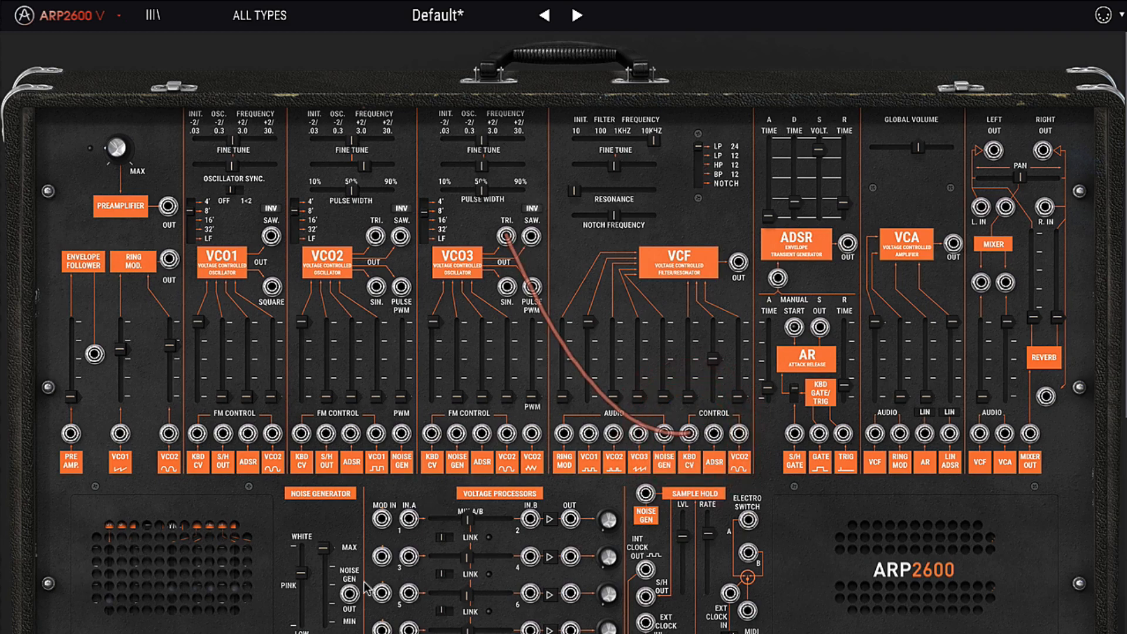
drag(352, 595, 926, 435)
mouse_move(926, 397)
mouse_down()
mouse_move(926, 374)
mouse_move(928, 397)
mouse_up()
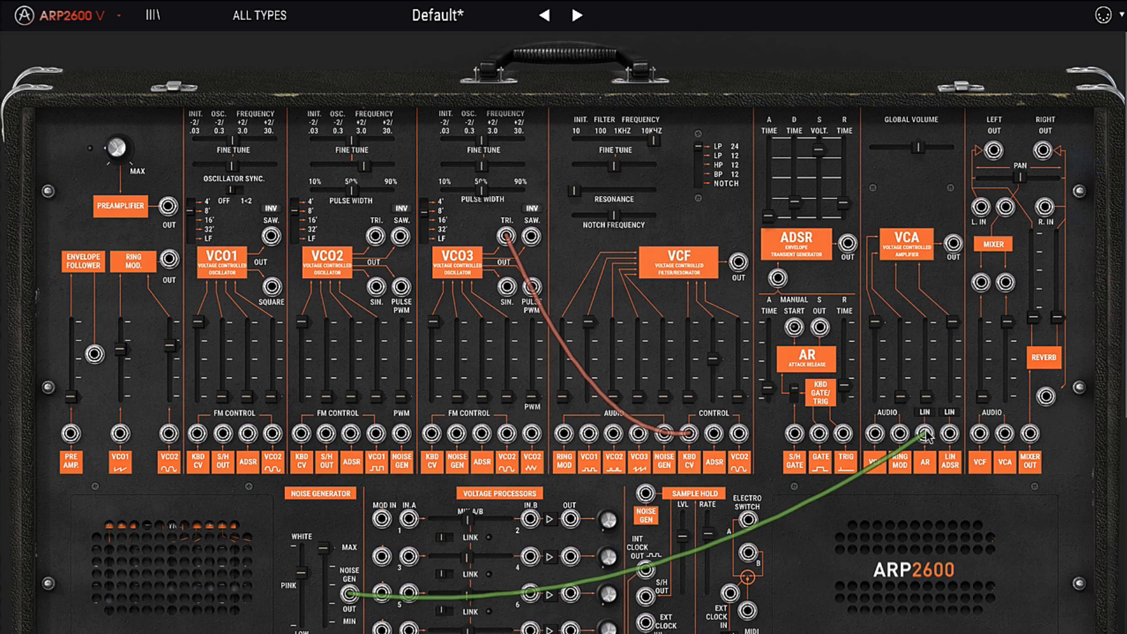
Remove the cables from the VCA's AR input and the VCF's keyboard CV input
right_click(926, 434)
click(986, 478)
right_click(686, 433)
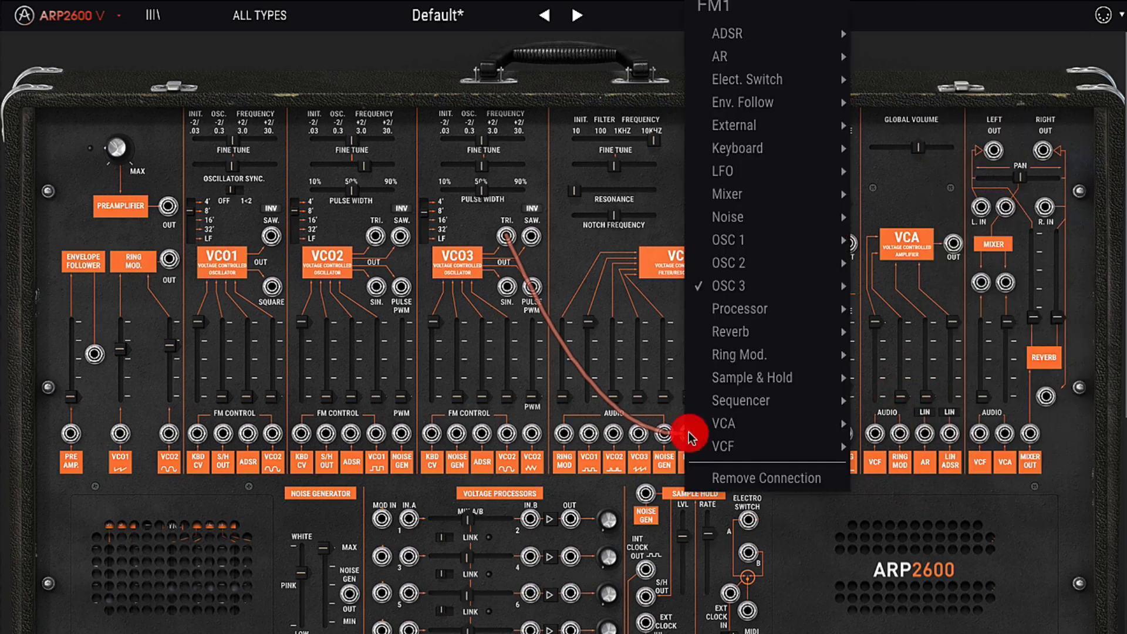
click(712, 475)
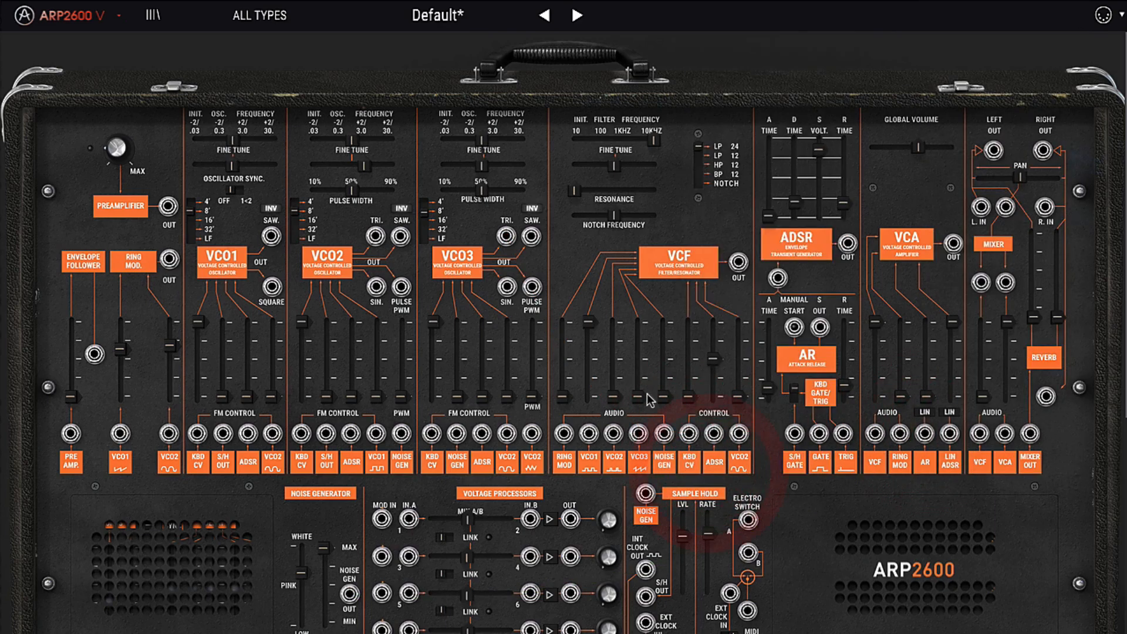
Try cabling input to input and output to output, and temporarily link VCO2's sine output to its S/H FM input
mouse_move(647, 396)
drag(327, 434, 457, 434)
drag(483, 390, 378, 287)
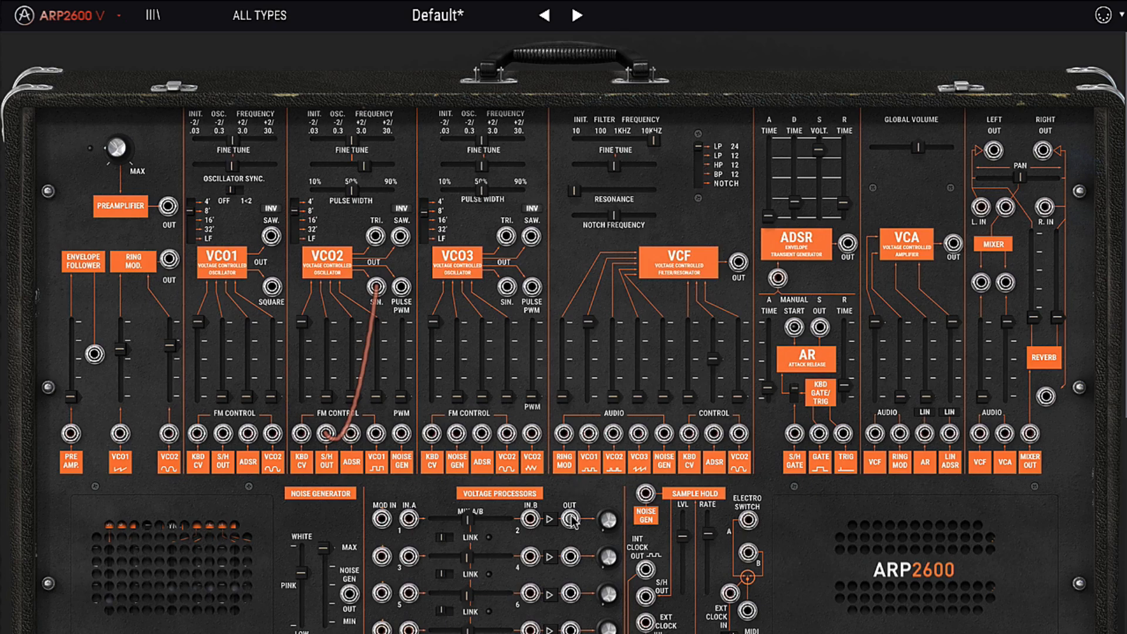
drag(570, 518, 401, 236)
drag(328, 436, 392, 340)
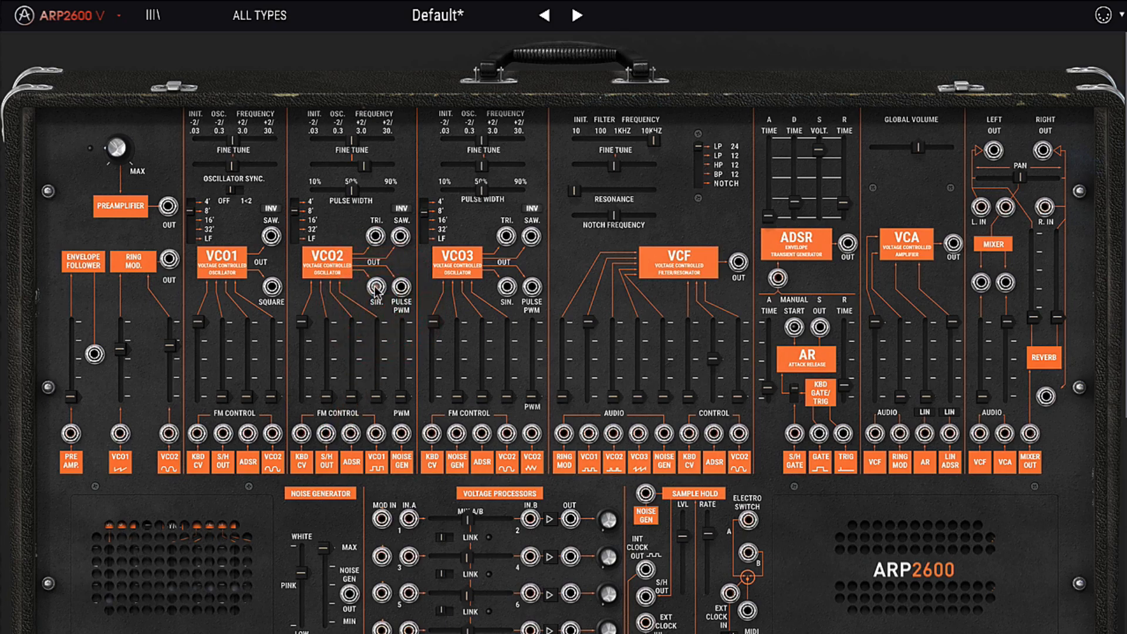
Patch VCO2's sine output into its S/H FM input and remove the connection, doing this twice
drag(376, 286, 326, 435)
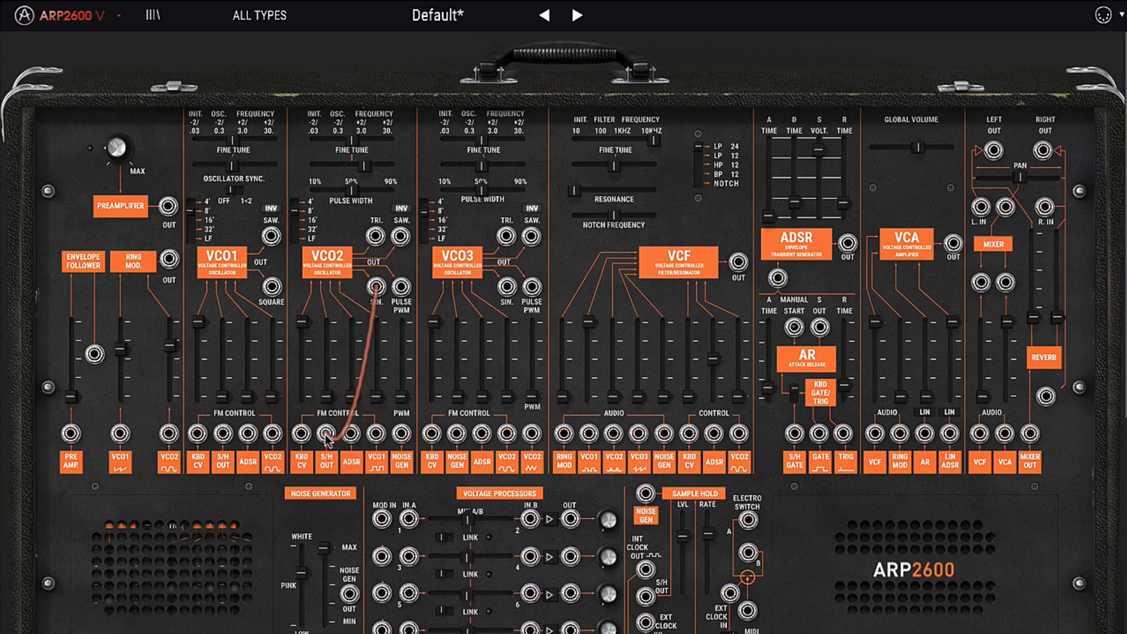
right_click(326, 436)
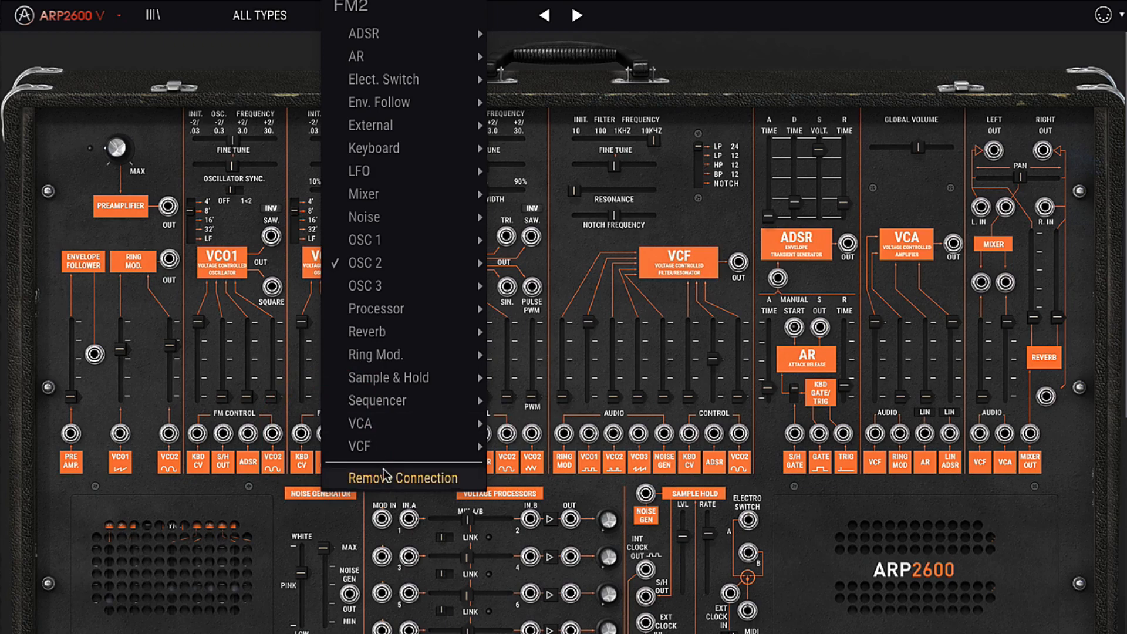
click(384, 477)
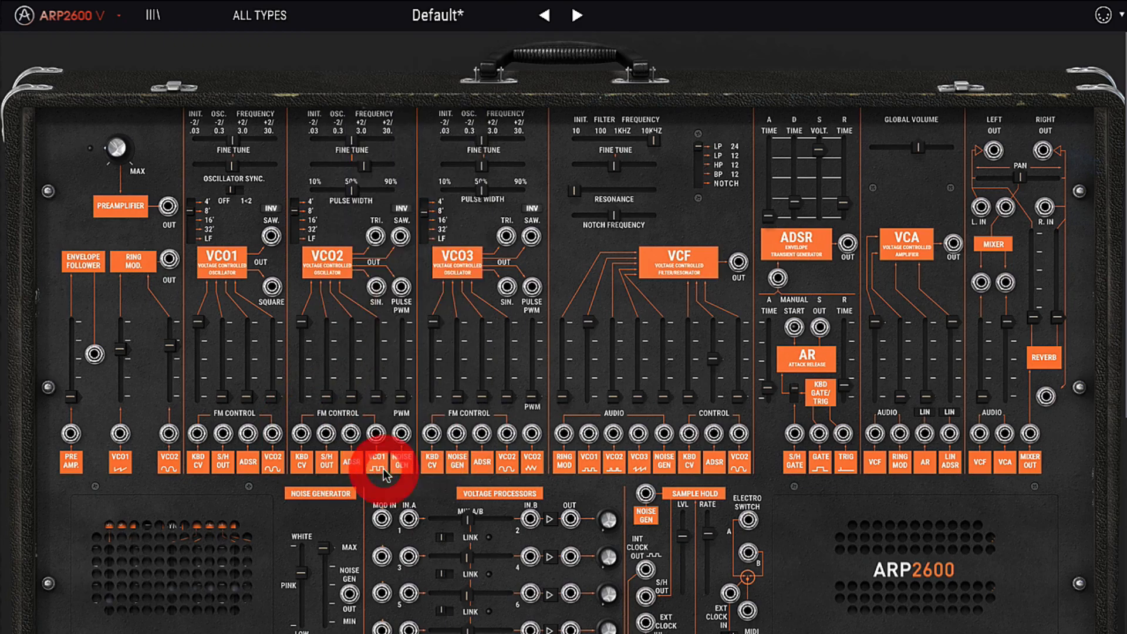
drag(376, 286, 327, 435)
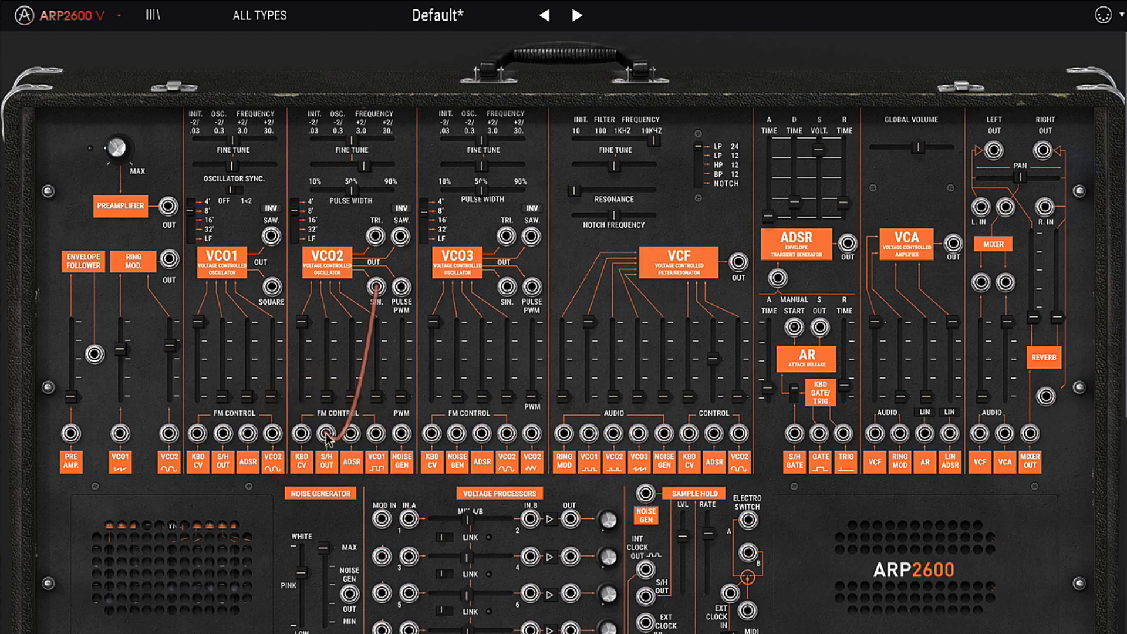
right_click(327, 438)
click(364, 474)
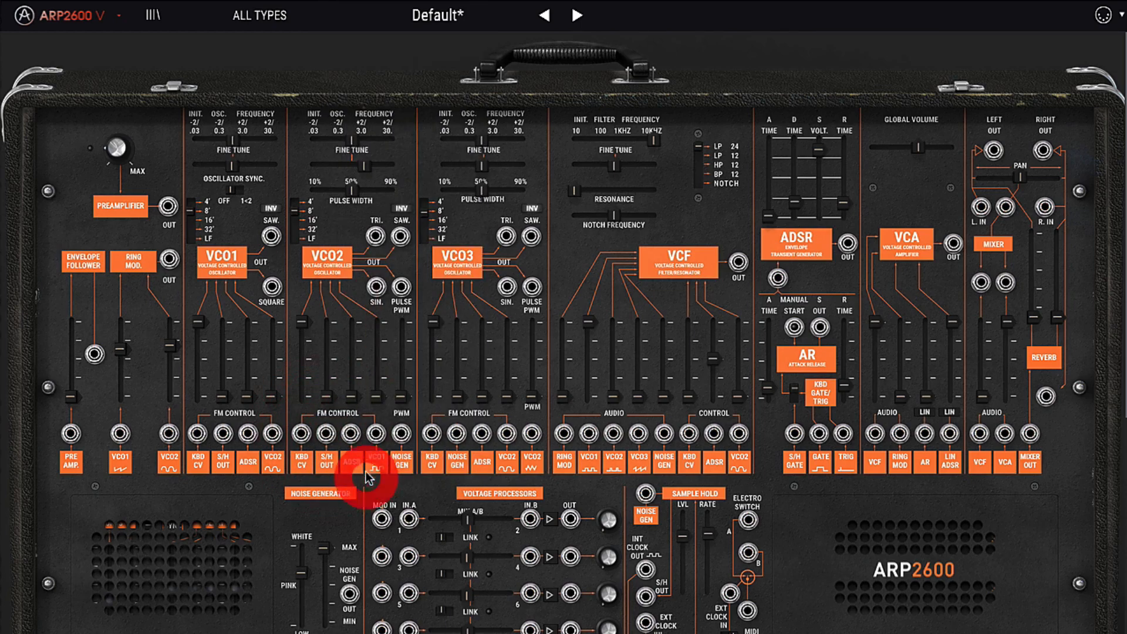
Connect VCO2's sine output to the FM4 and FM2 inputs of OSC 2 through the output's connection list
right_click(376, 289)
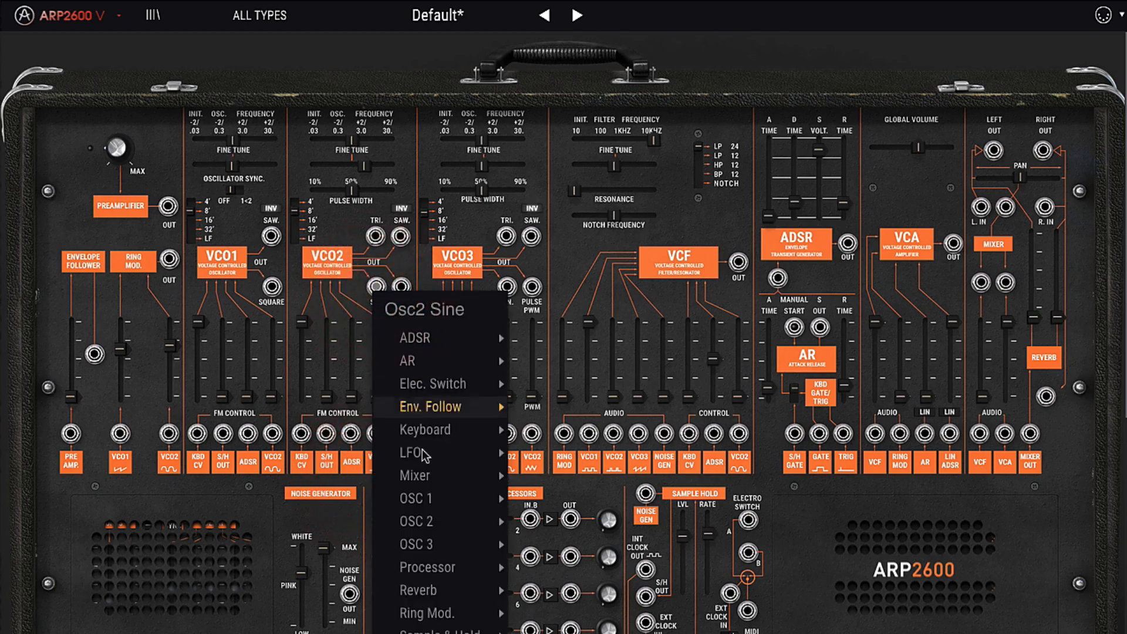
mouse_move(424, 560)
mouse_move(475, 521)
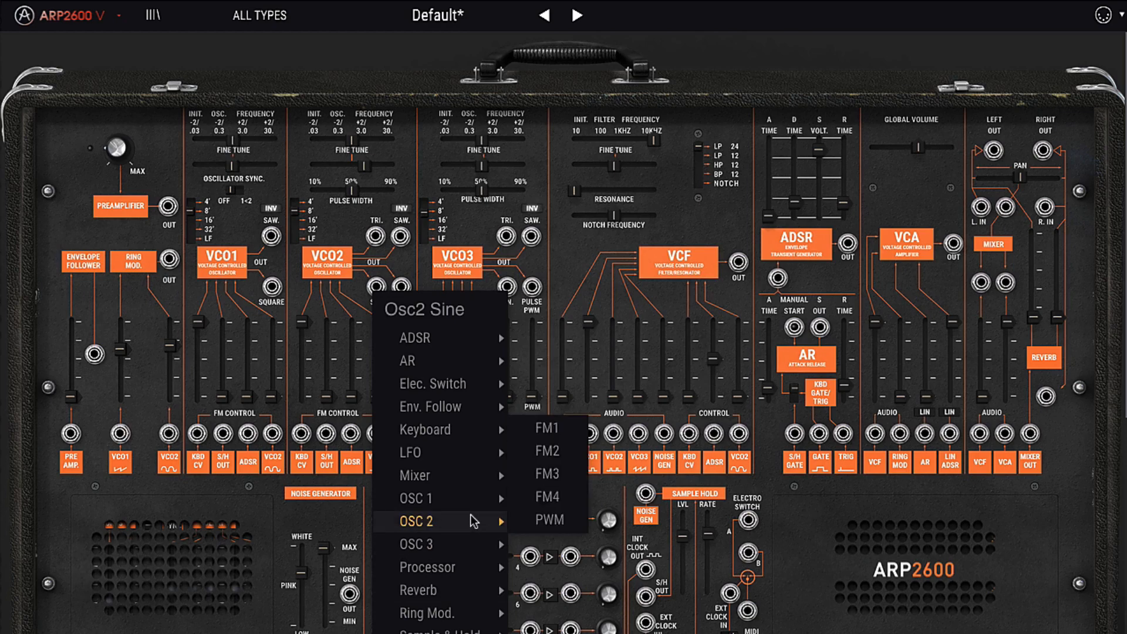
click(538, 499)
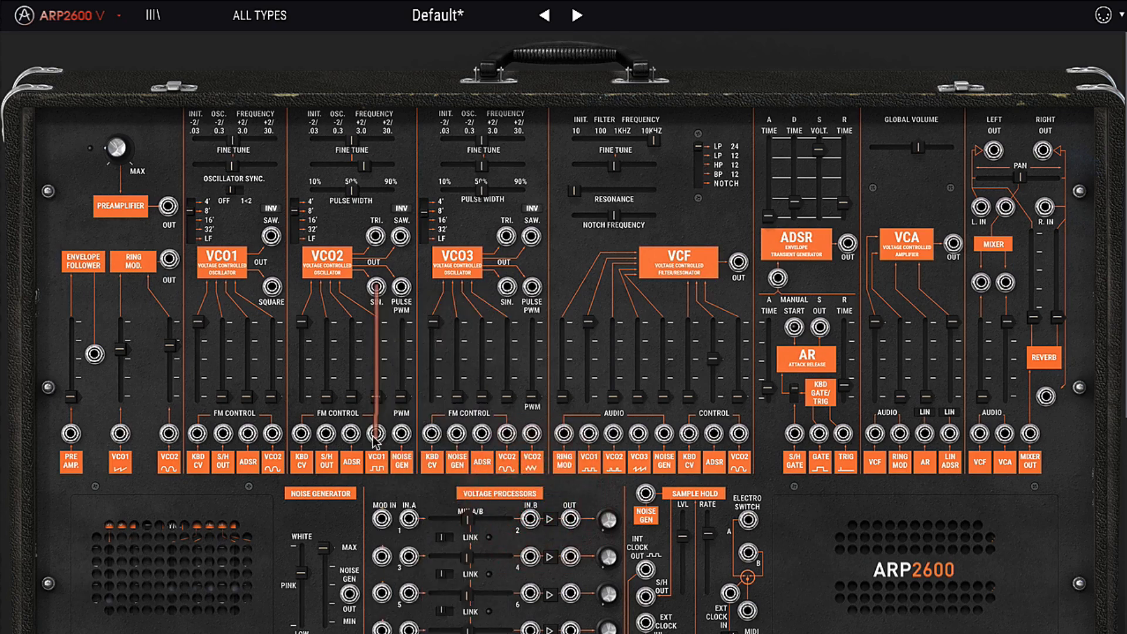
click(377, 288)
mouse_move(519, 500)
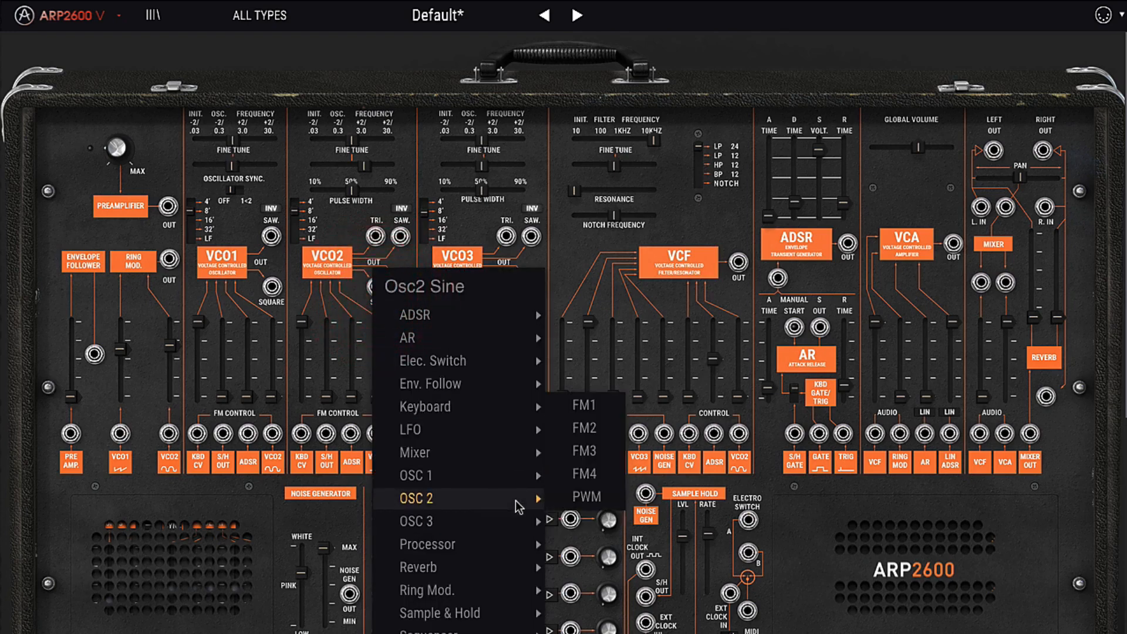
click(585, 451)
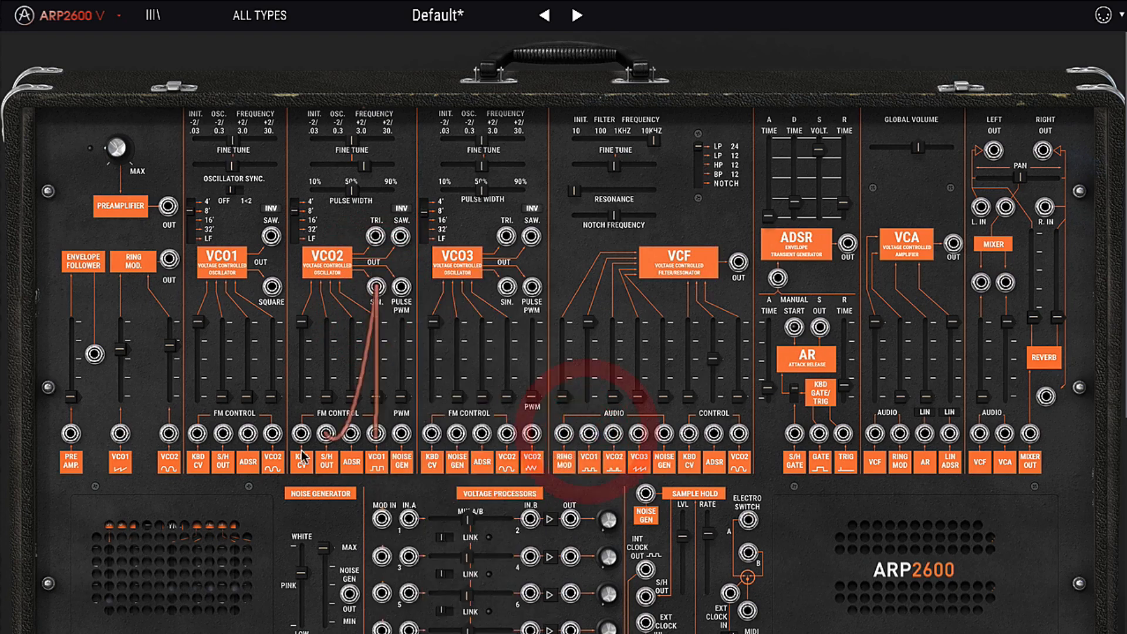
Remove both cables from VCO2's sine output and view the connection options of the VCF's first audio input
click(376, 289)
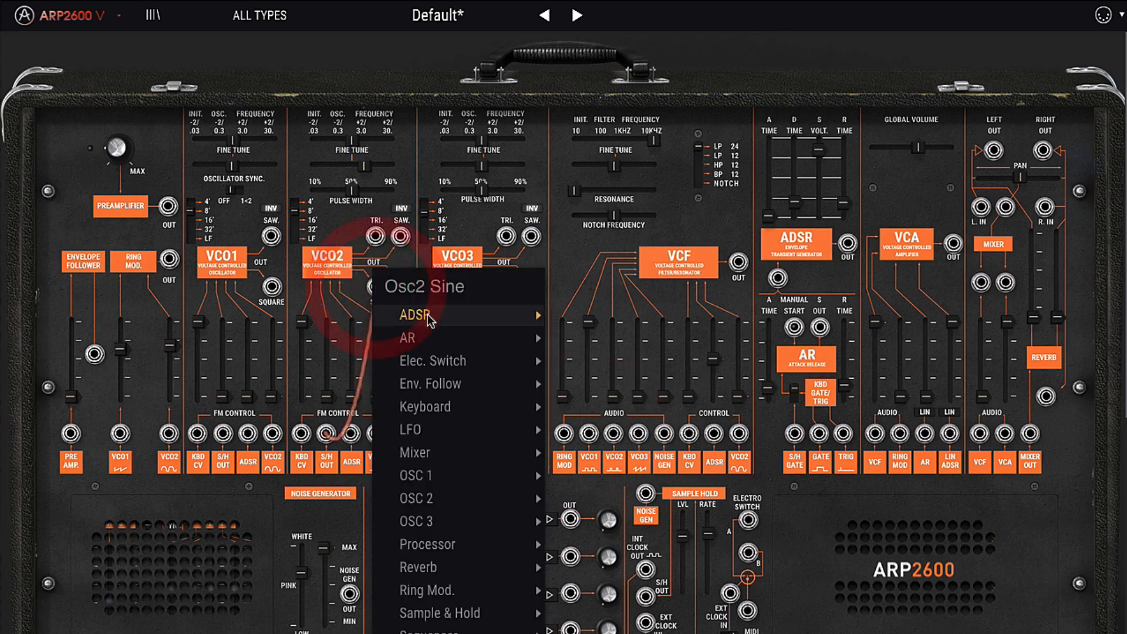
mouse_move(433, 333)
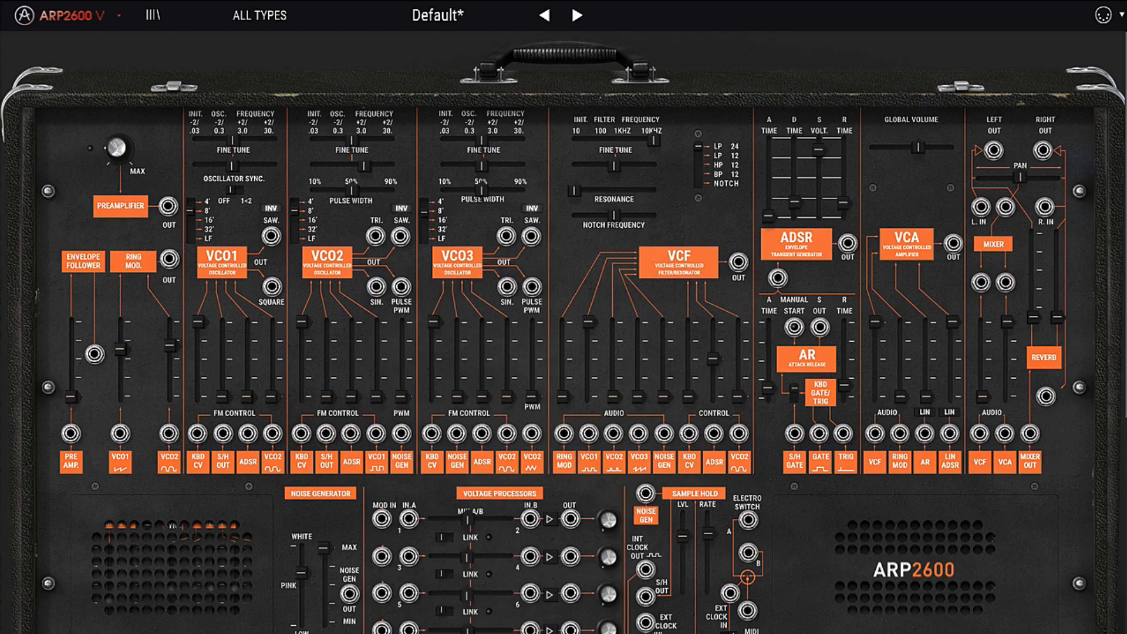
click(564, 434)
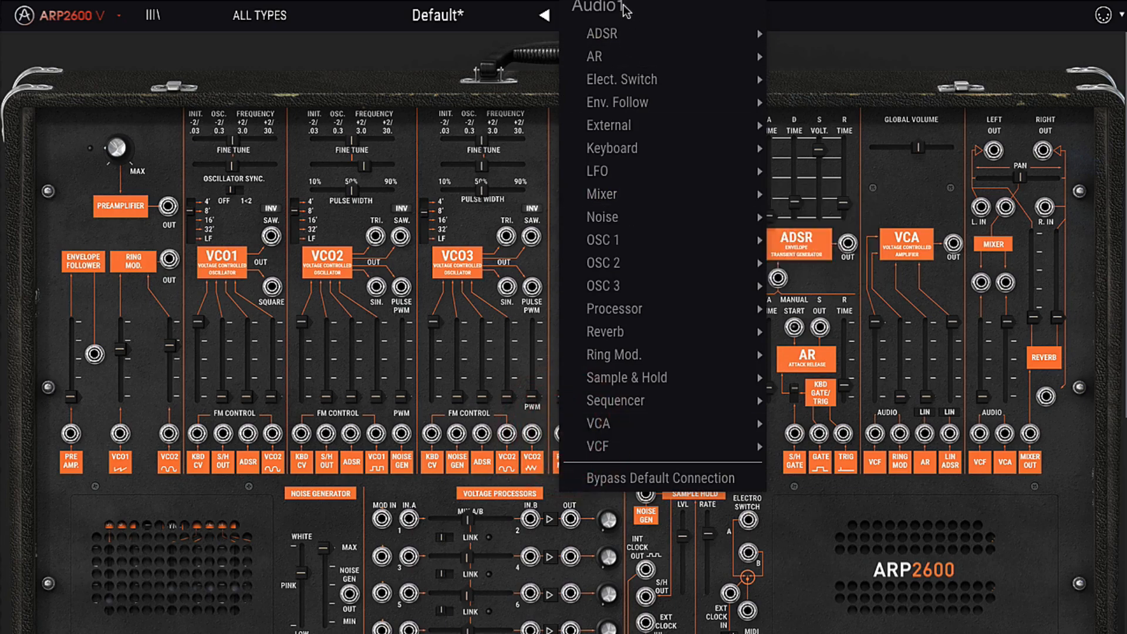
click(554, 409)
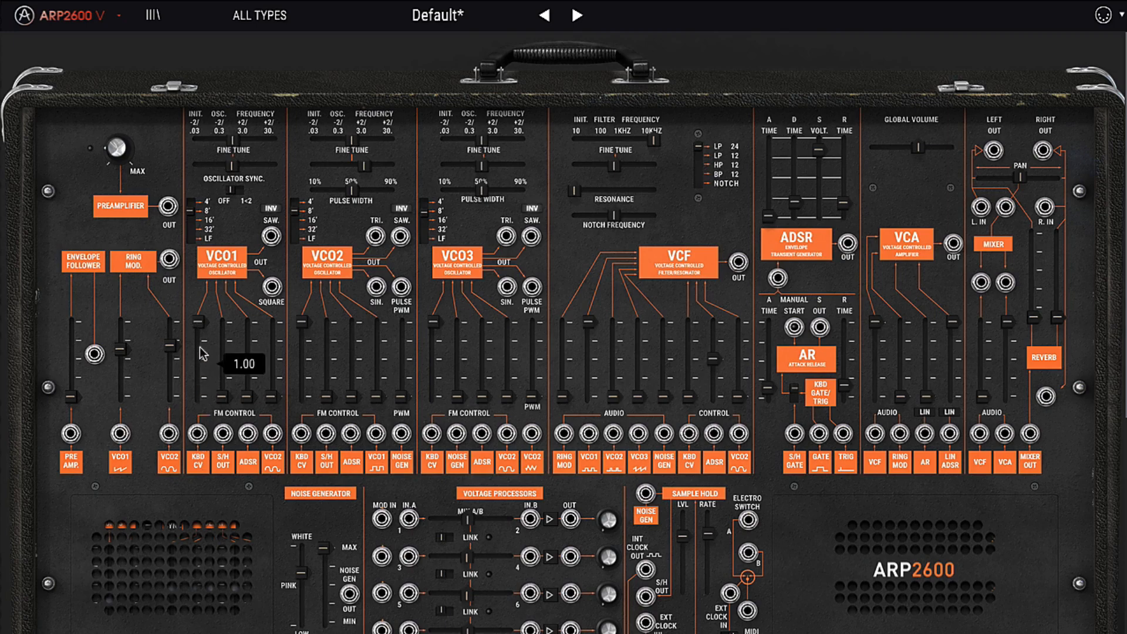
Check VCO1's keyboard CV amount and try its ADSR FM amount slider, returning it to 0.00
mouse_move(206, 364)
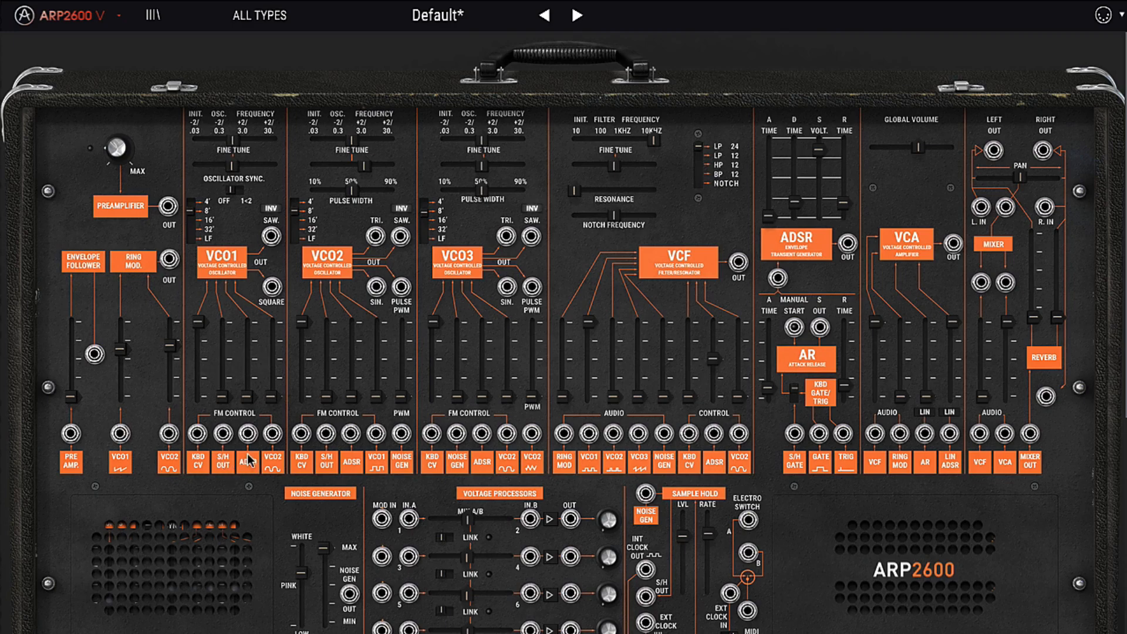
mouse_move(252, 399)
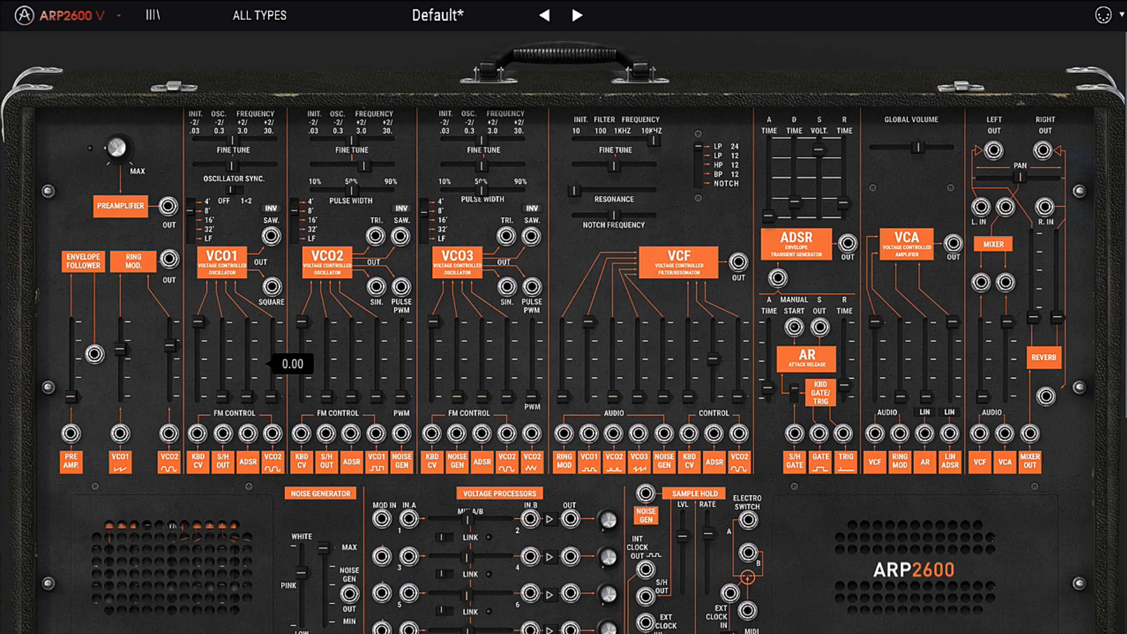
mouse_move(247, 398)
mouse_down()
mouse_move(247, 322)
mouse_move(247, 398)
mouse_up()
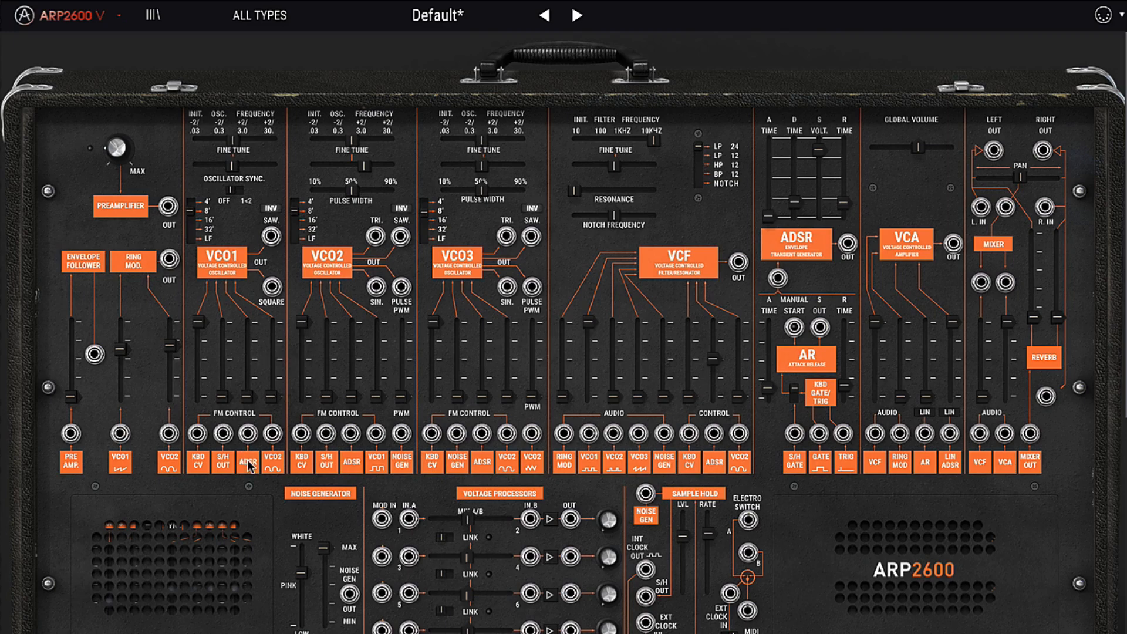
mouse_move(249, 397)
mouse_down()
mouse_move(249, 334)
mouse_move(249, 400)
mouse_up()
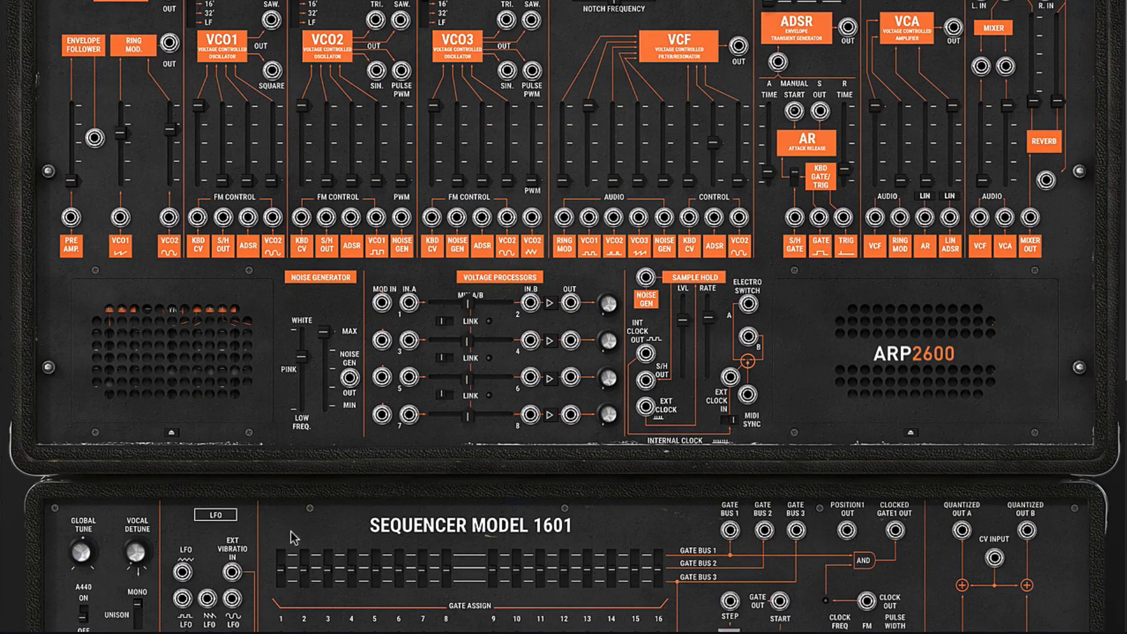
Try modulating VCO1 with the LFO sine output through the ADSR FM input and its amount slider, and remove the cable
drag(232, 599, 248, 218)
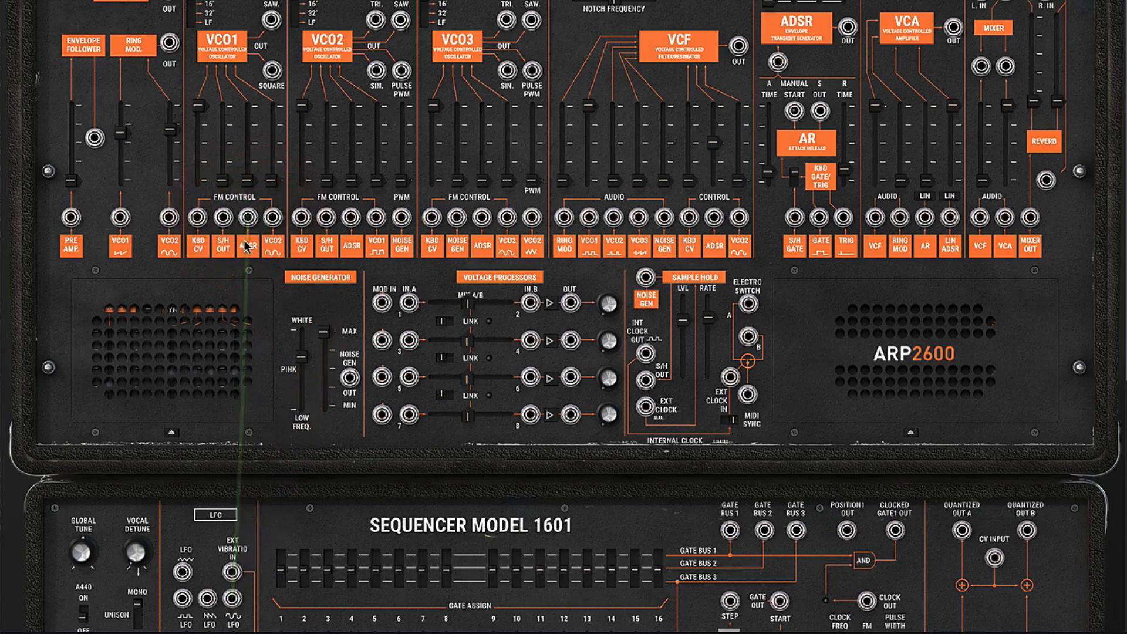
mouse_move(248, 186)
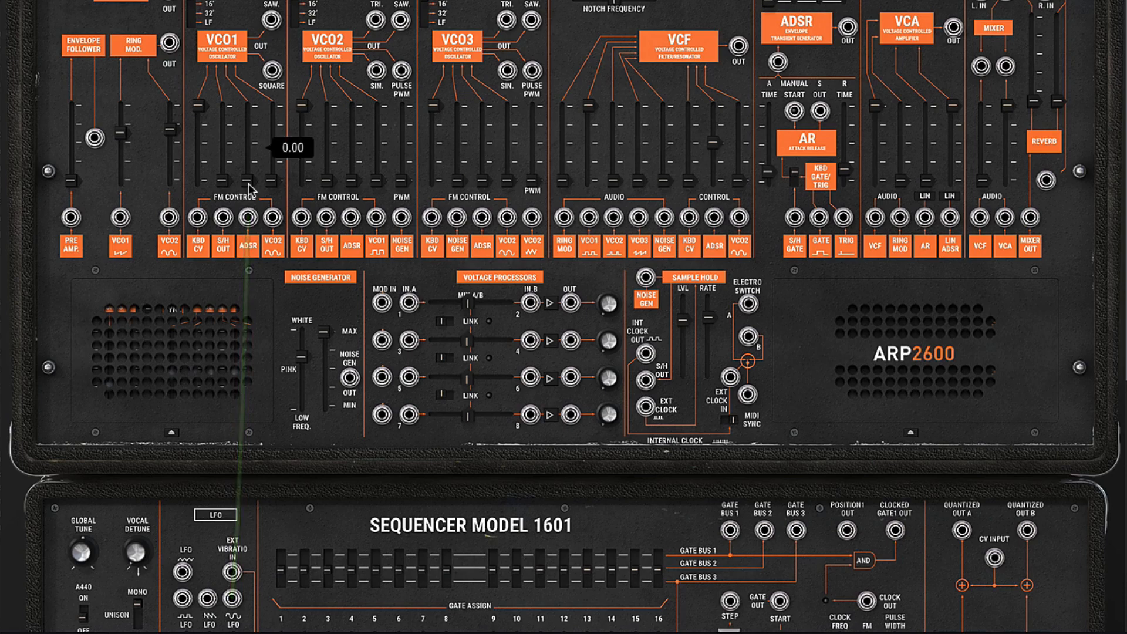
mouse_move(248, 181)
mouse_down()
mouse_move(248, 131)
mouse_move(248, 164)
mouse_up()
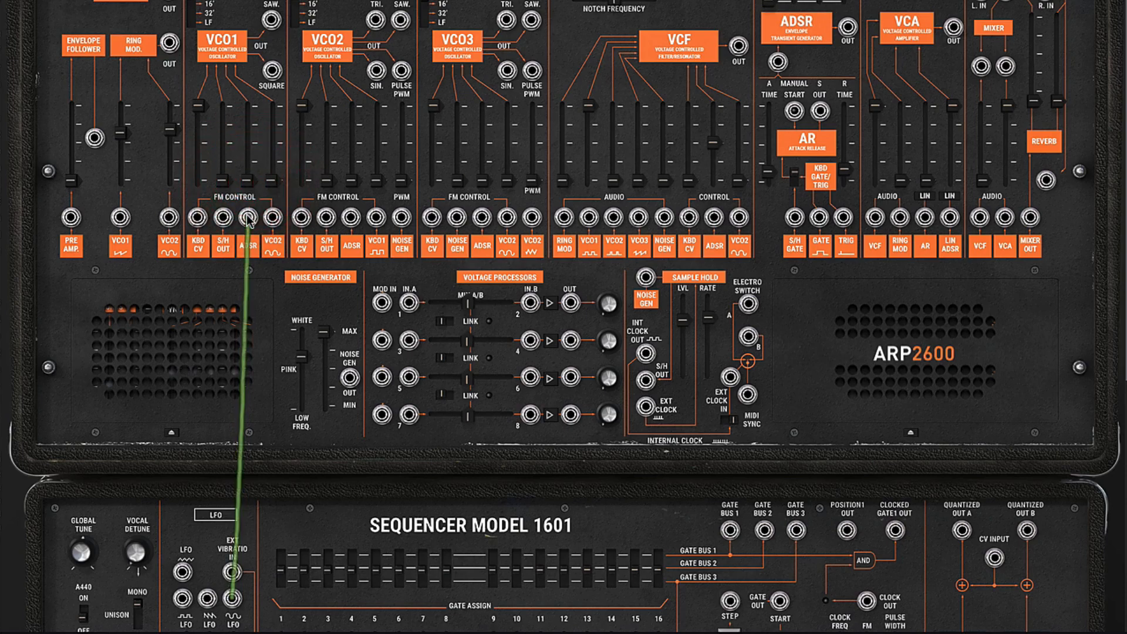
right_click(248, 217)
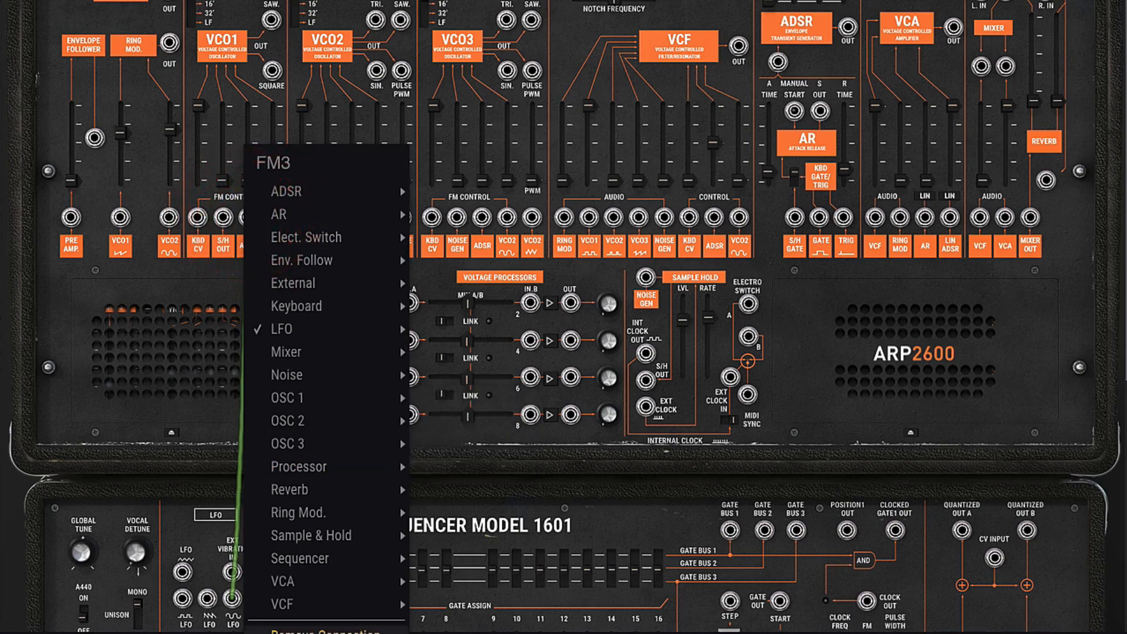
click(326, 631)
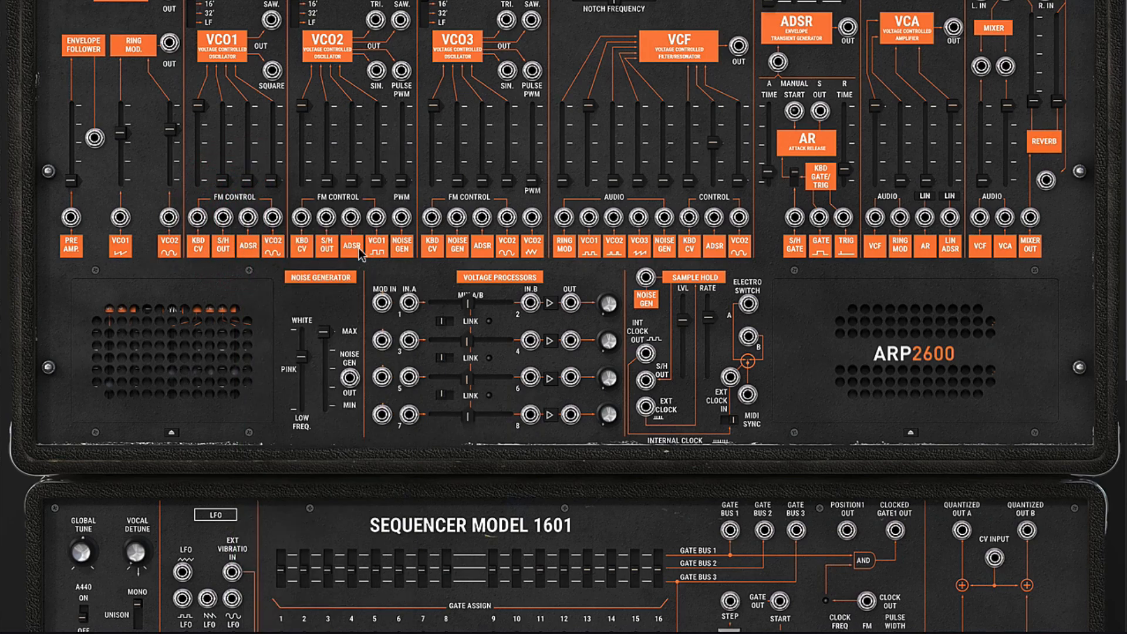
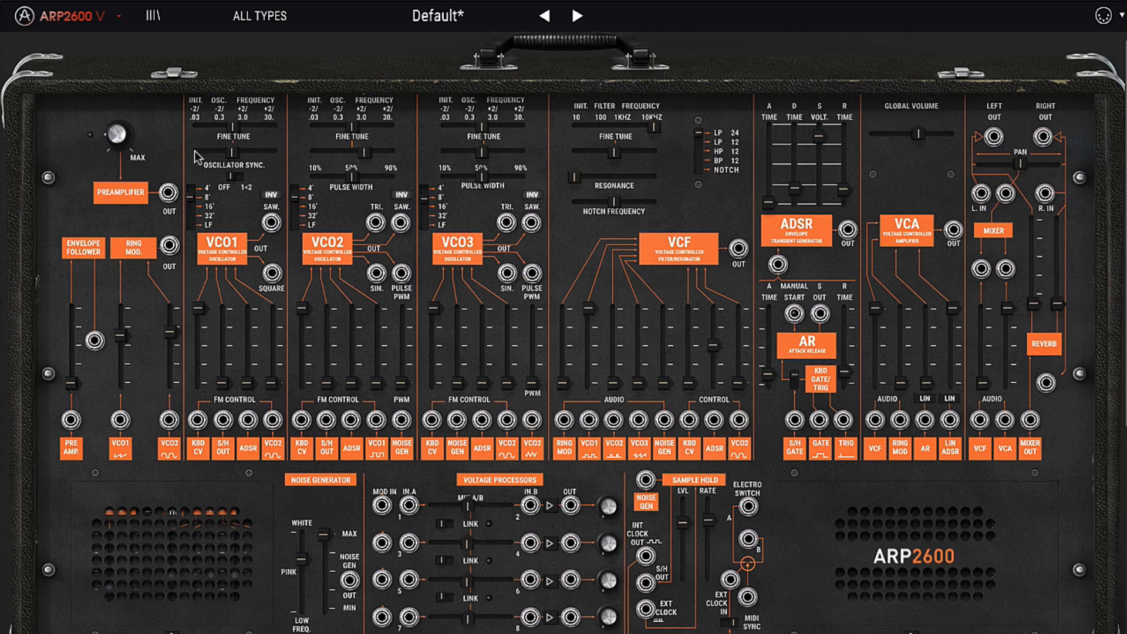
Look over the preamplifier and ring modulator levels and move the noise generator's colour from pink toward white
mouse_move(125, 133)
mouse_move(80, 386)
mouse_move(180, 371)
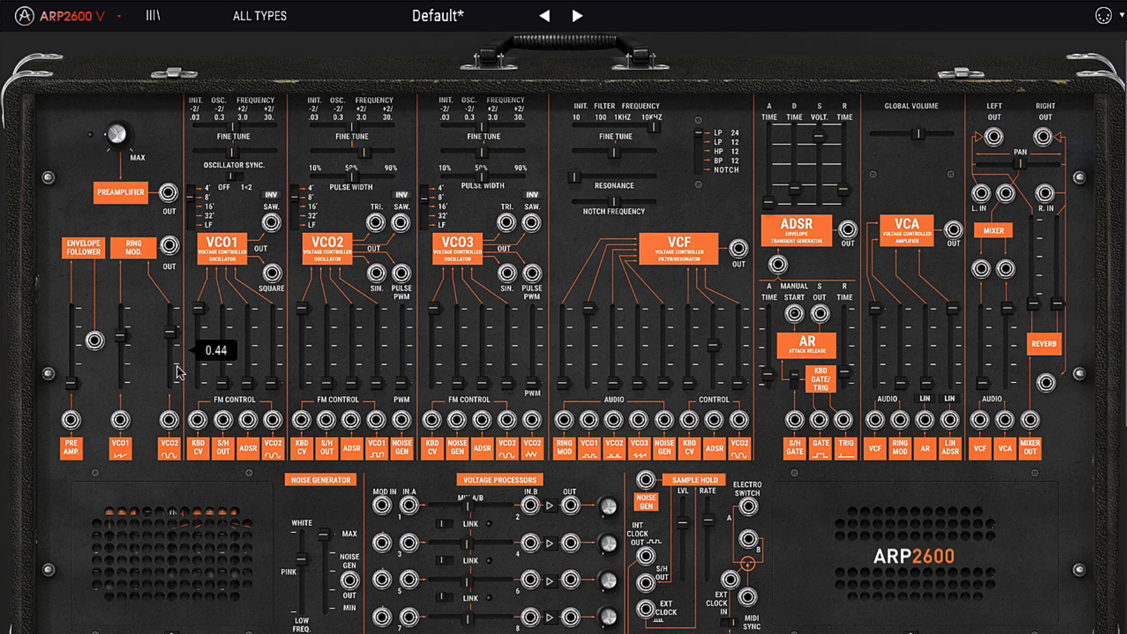
scroll(138, 349, down, 5)
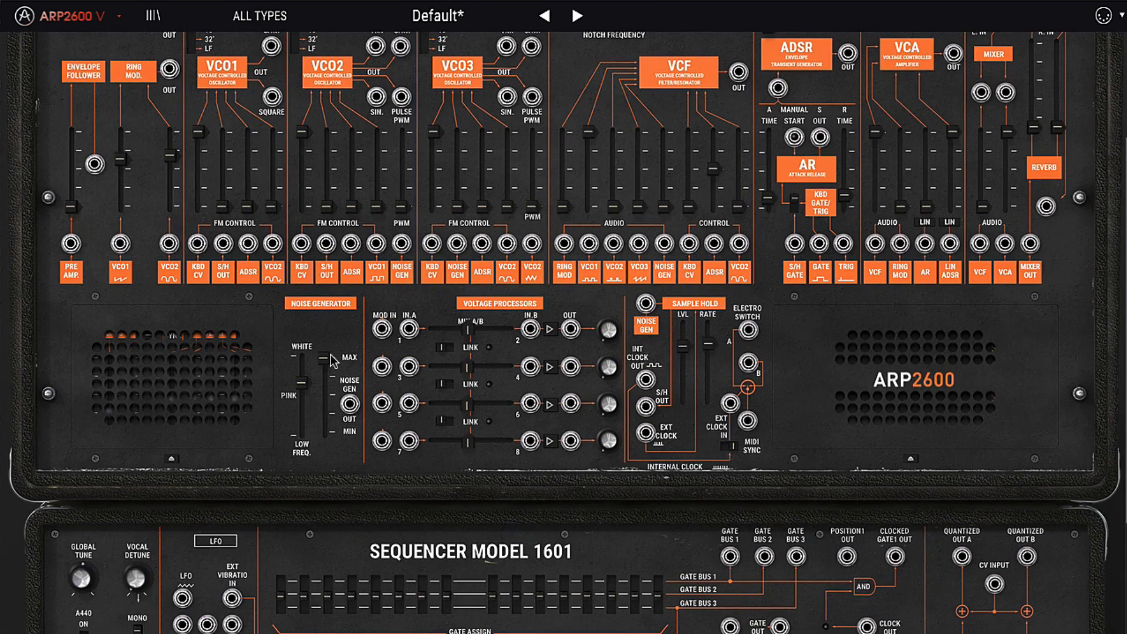
drag(299, 390, 301, 363)
Look over the voltage processors and sample and hold, and open the hidden panels behind both speaker grilles
mouse_move(418, 333)
mouse_move(692, 347)
click(171, 460)
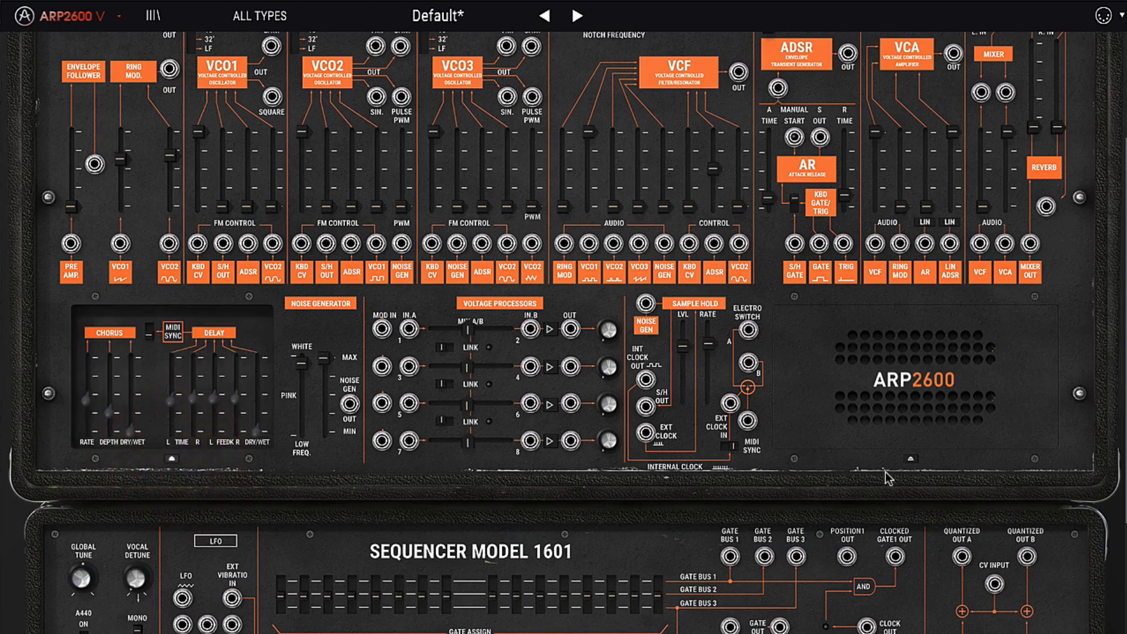
click(910, 461)
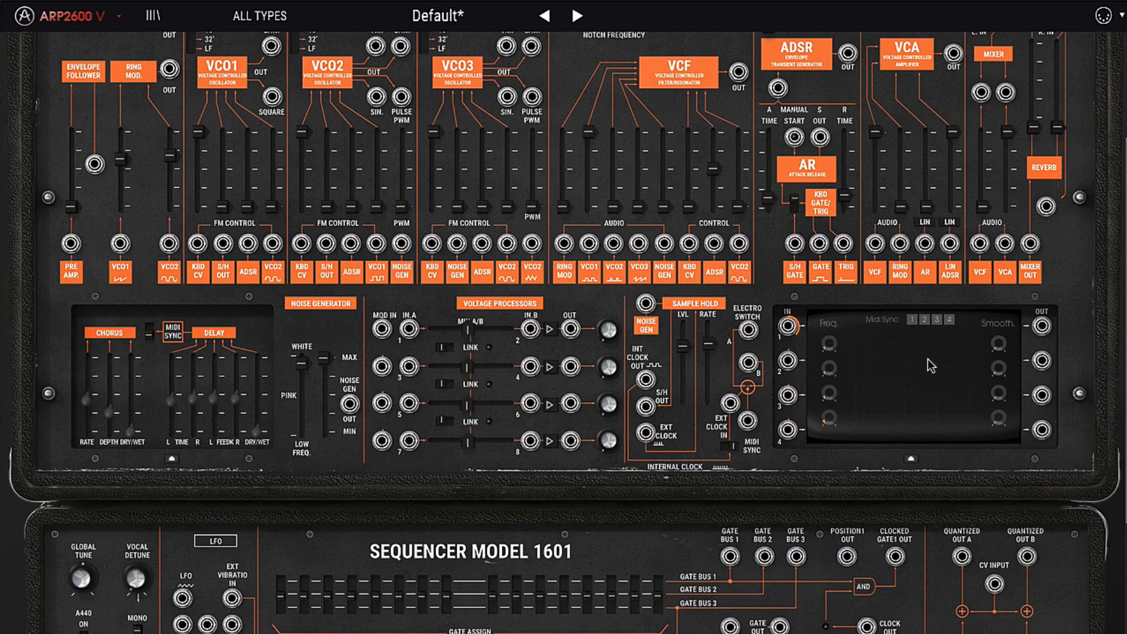
Open the Curve Editor and draw an irregular shape across curve 1, with a rising curved segment near its end
click(911, 382)
mouse_move(760, 176)
mouse_down()
mouse_move(813, 151)
mouse_move(1027, 251)
mouse_up()
mouse_move(935, 218)
mouse_down()
mouse_move(914, 196)
mouse_move(725, 224)
mouse_up()
drag(816, 144, 868, 284)
click(1083, 179)
drag(951, 176, 1033, 101)
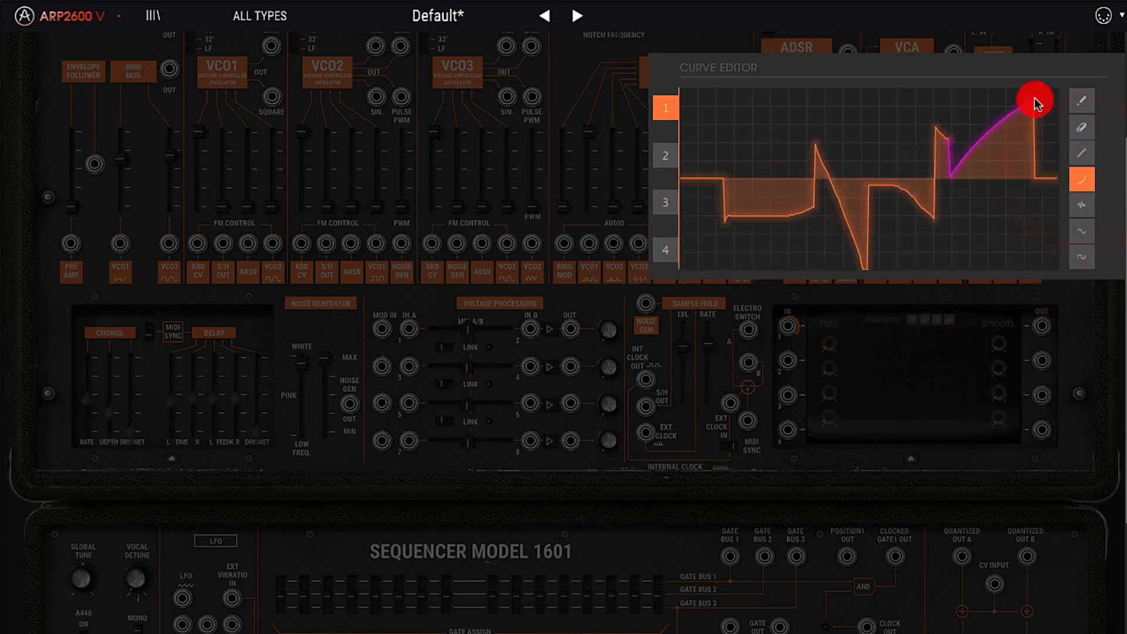
Add random noise to the middle portion of curve 1 and close the Curve Editor
click(1082, 204)
drag(886, 179, 797, 101)
click(764, 31)
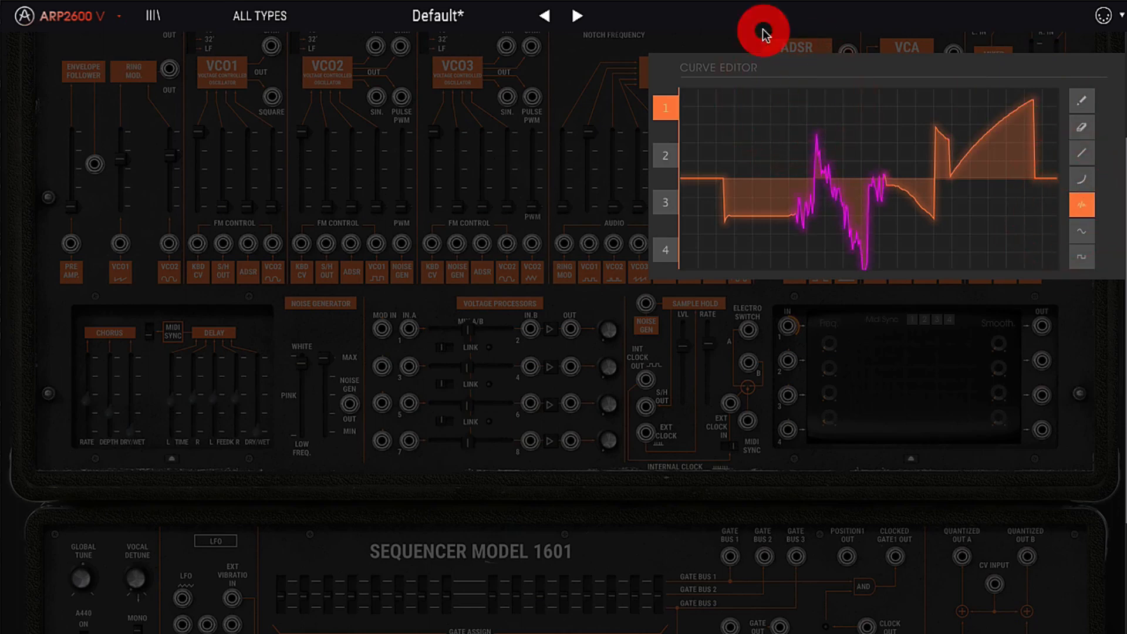
click(732, 32)
click(892, 314)
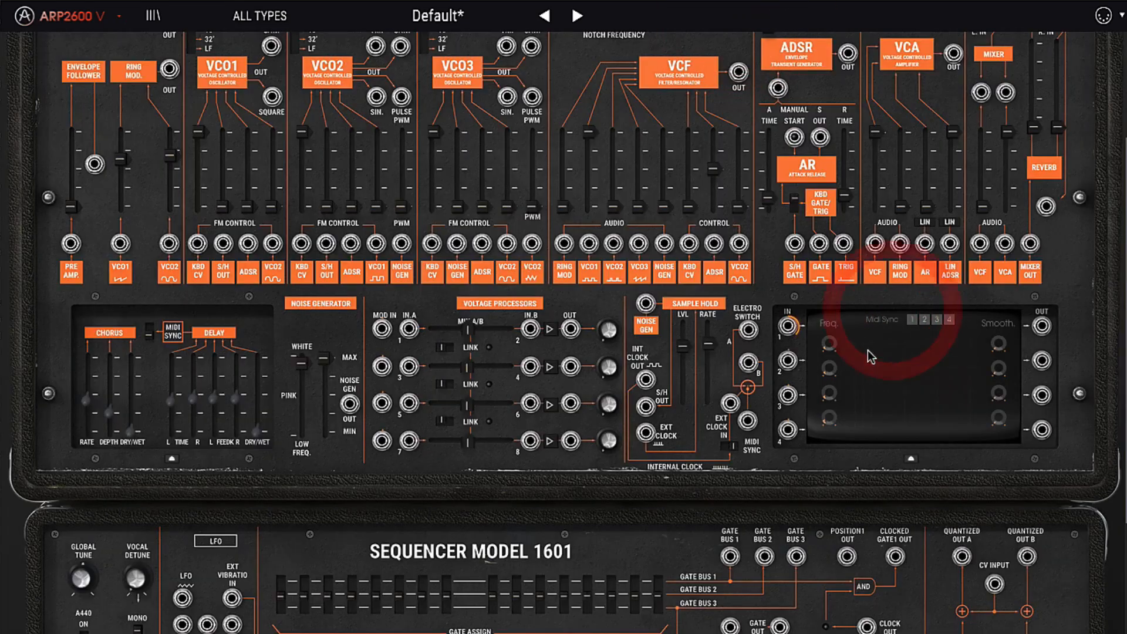
Look over the Sequencer Model 1601 and the keyboard section below it
mouse_move(690, 196)
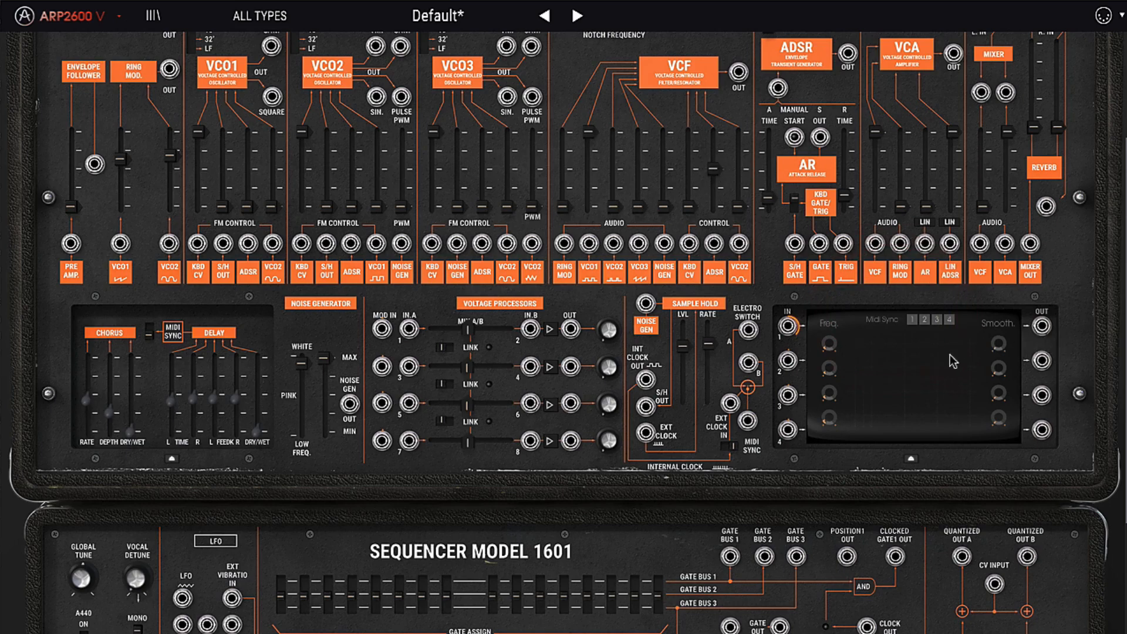
scroll(943, 372, down, 5)
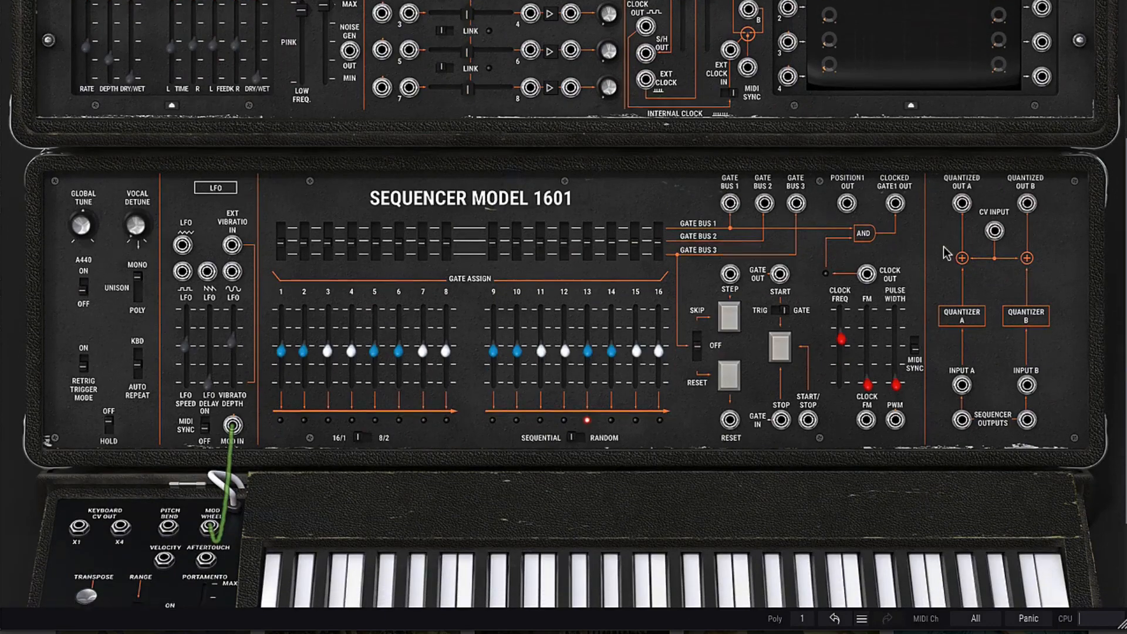
scroll(943, 247, down, 1)
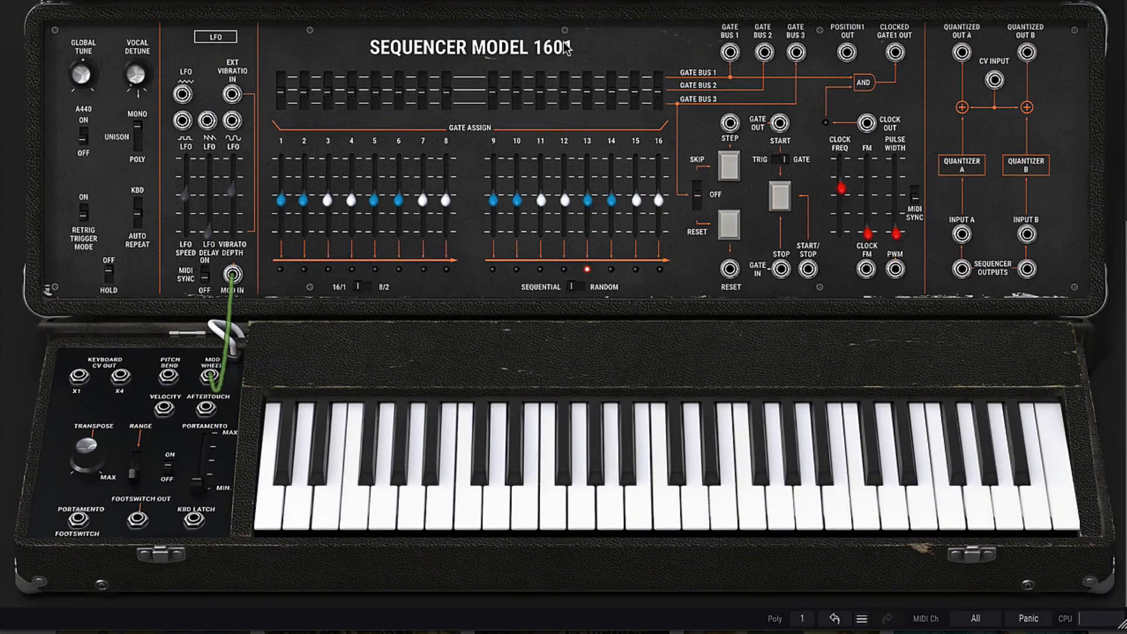